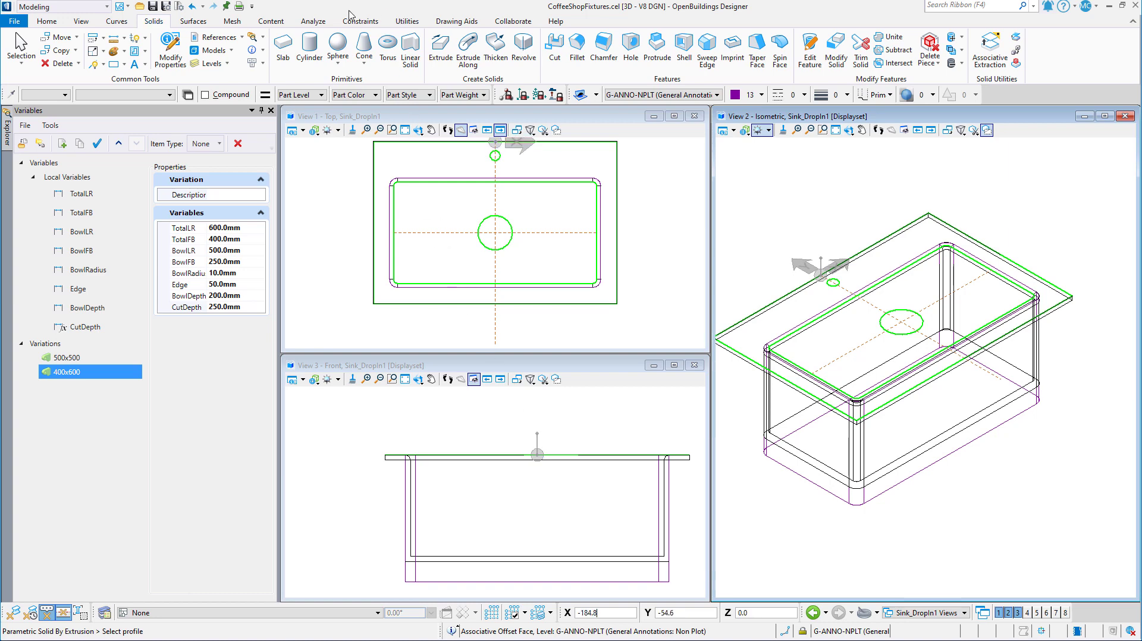
Open the sink cell's Named Presentations list, showing Model, Top, Bottom, Left, Right, Front and Back
left_click(276, 23)
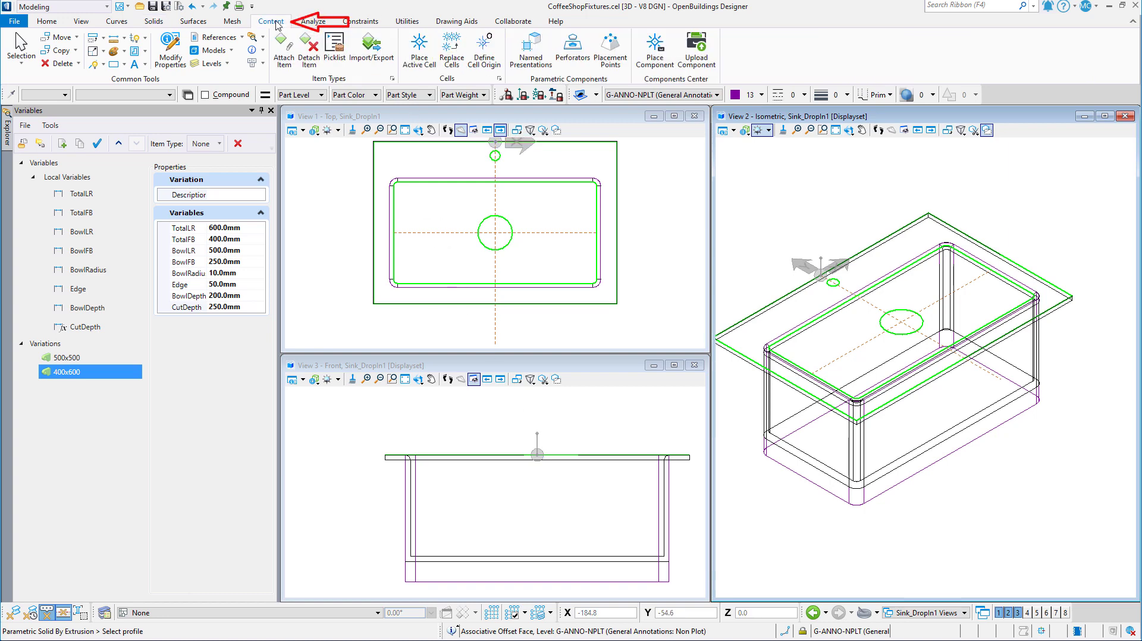
left_click(526, 64)
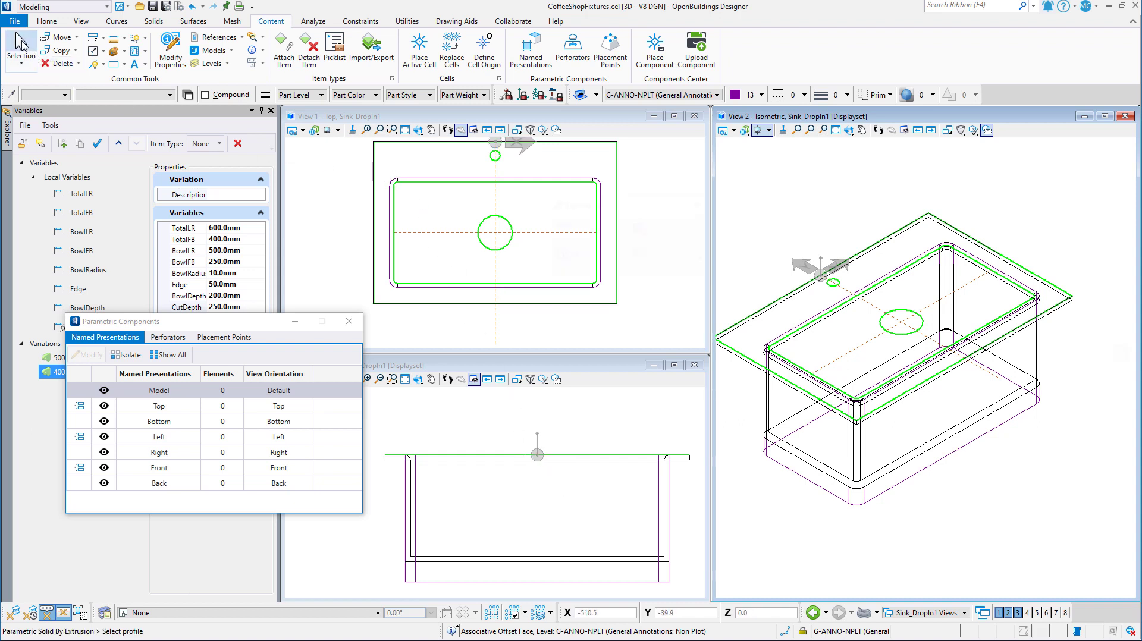
Select the sink bowl solid by its colour using Element Selection's colour filter
left_click(22, 47)
left_click(701, 258)
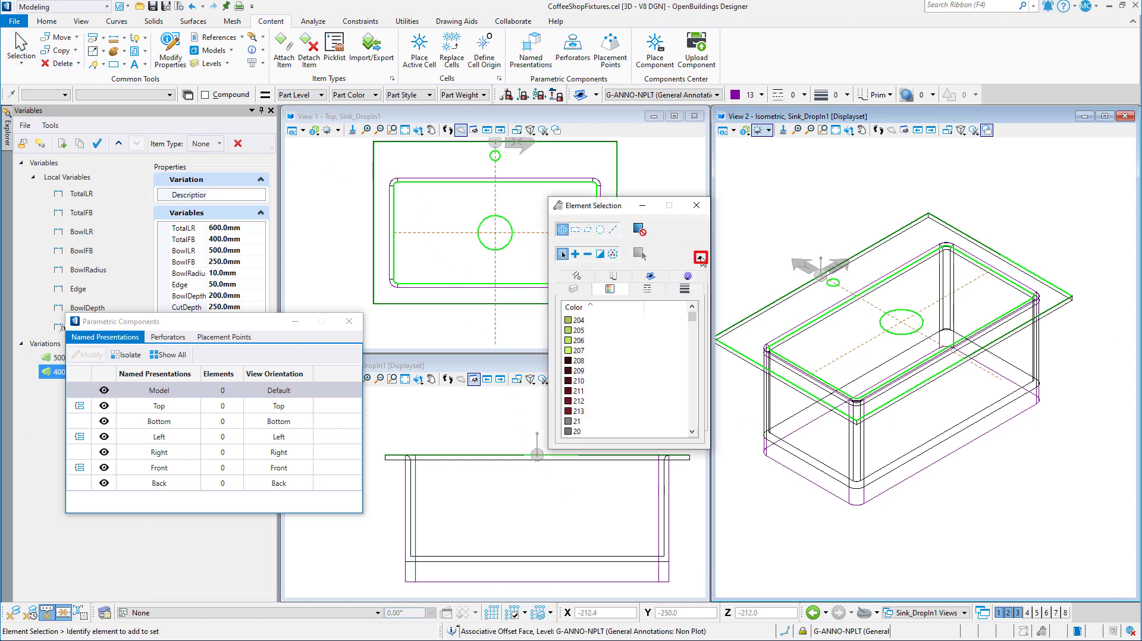
left_click(614, 309)
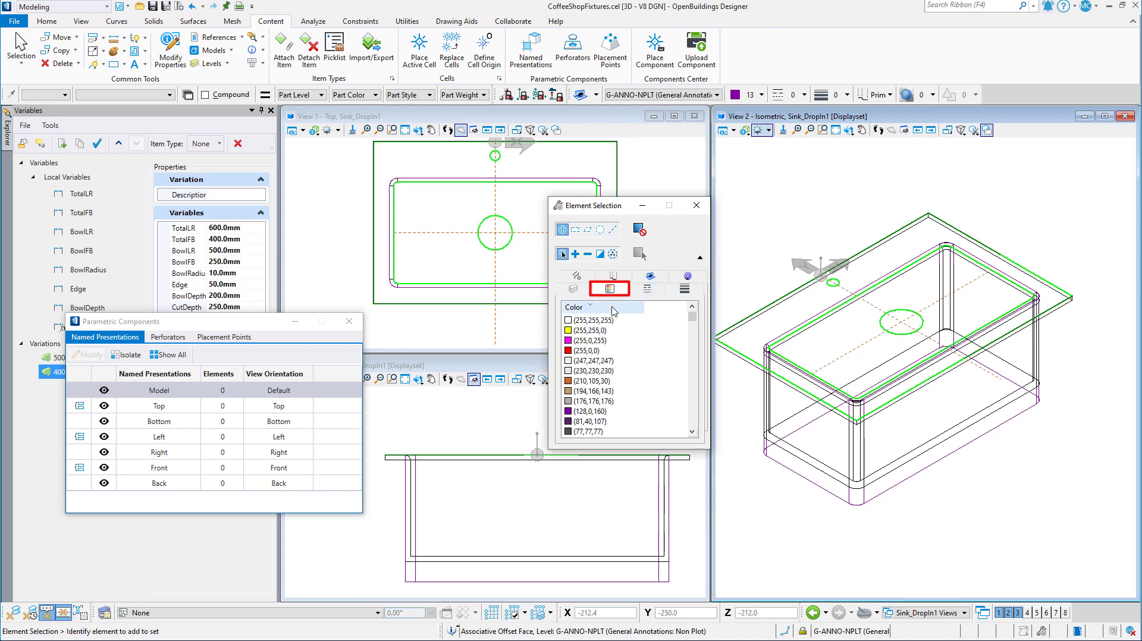
left_click(614, 308)
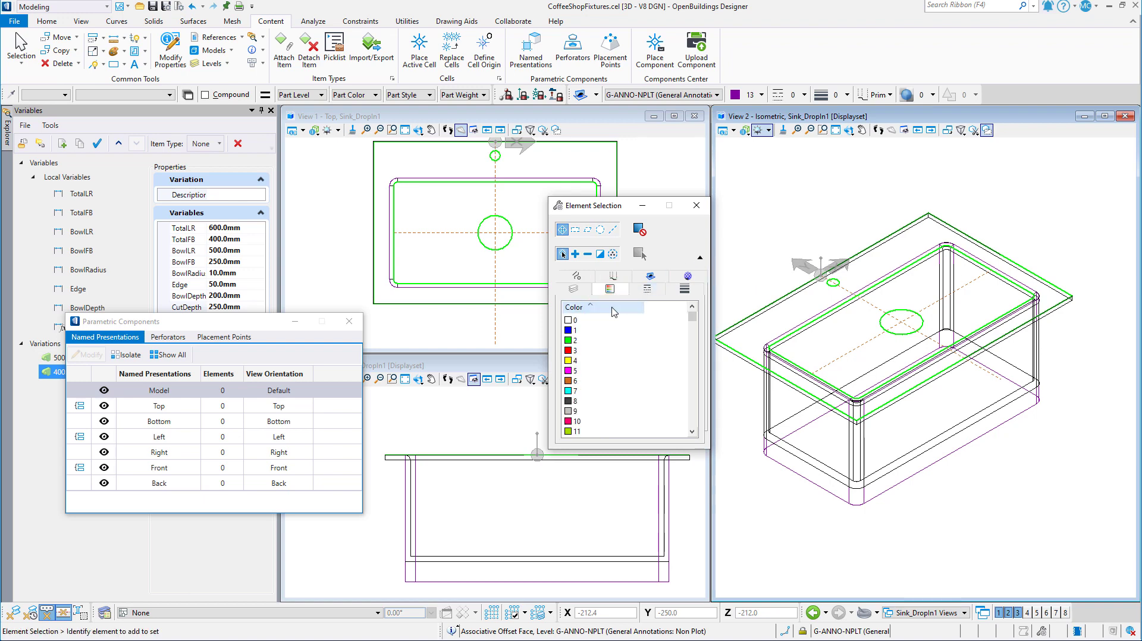
left_click(614, 309)
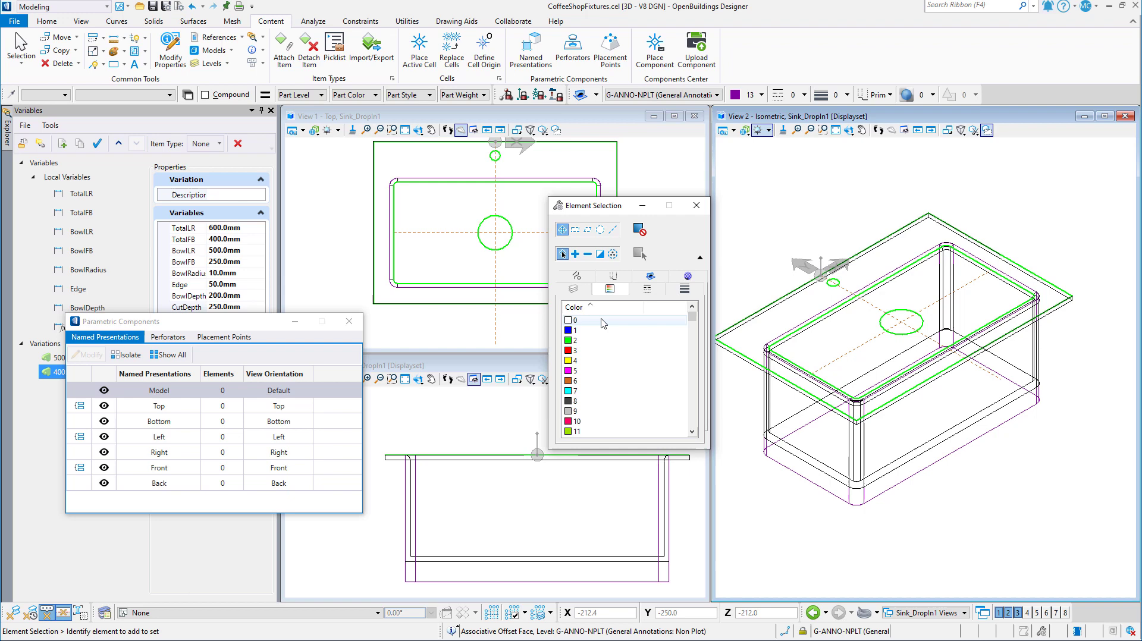
left_click(603, 321)
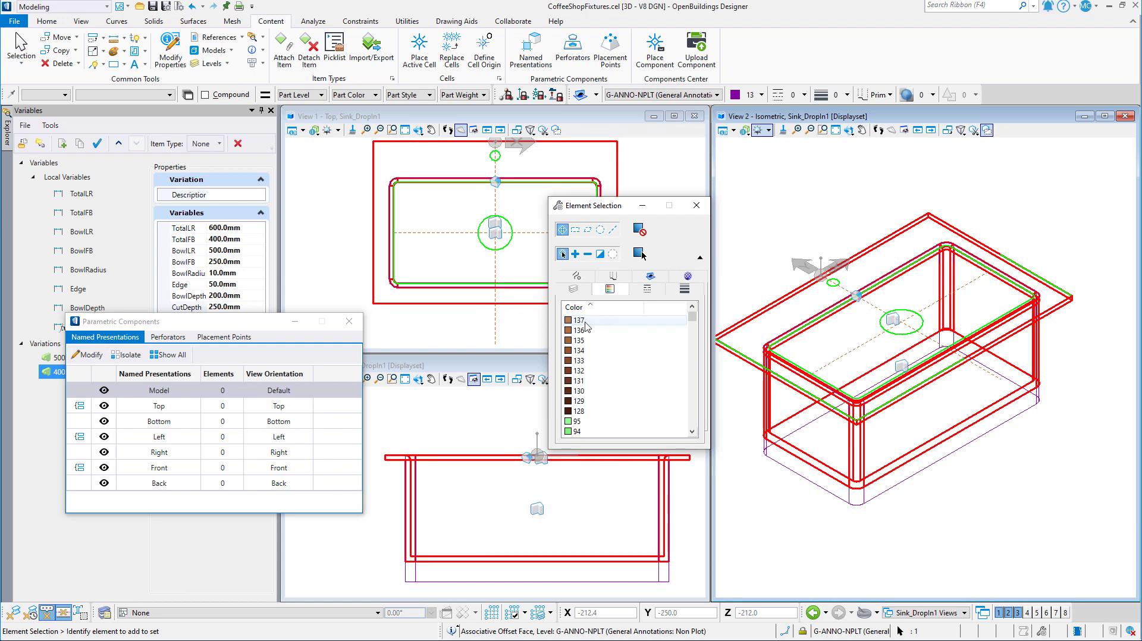
Assign the selected sink solid to the Model, Left/Right and Front/Back presentations
left_click(94, 357)
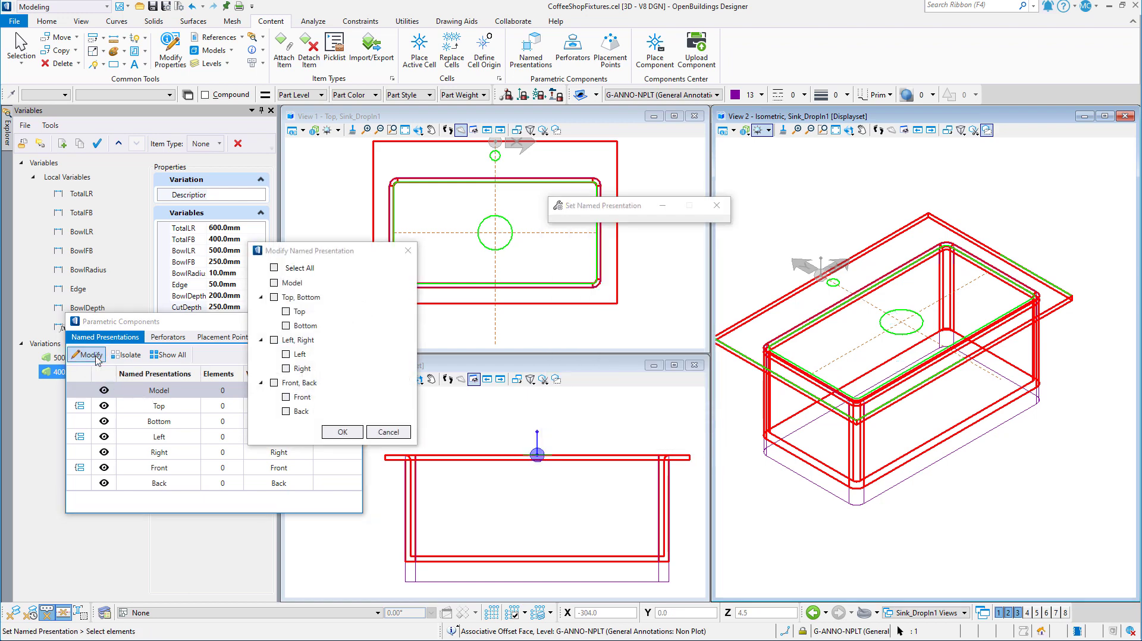
left_click(274, 284)
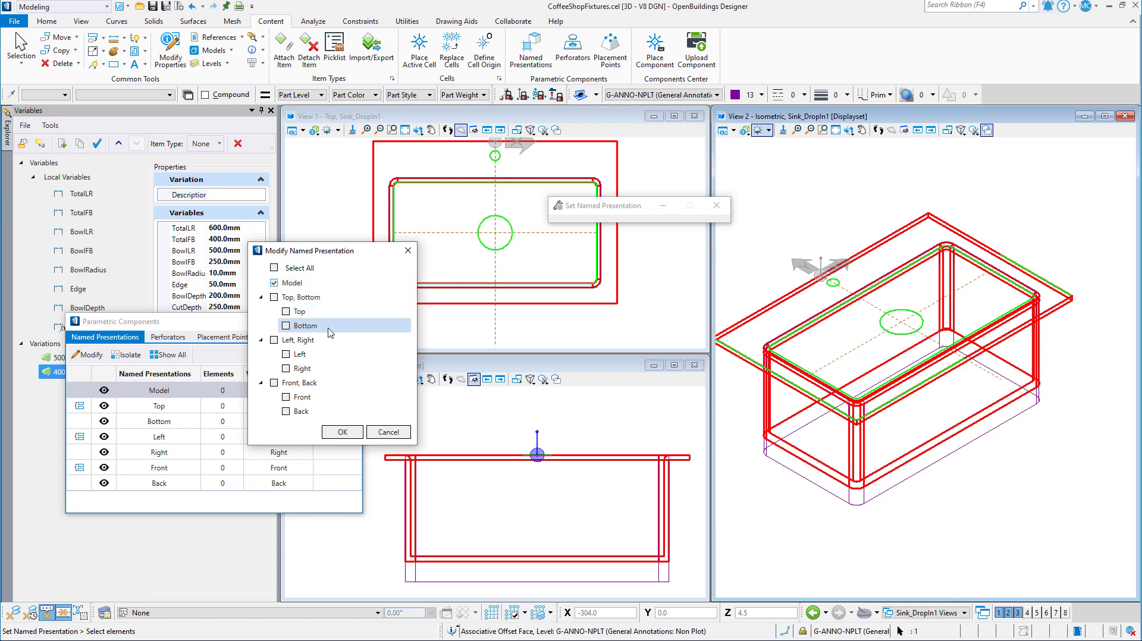
left_click(274, 339)
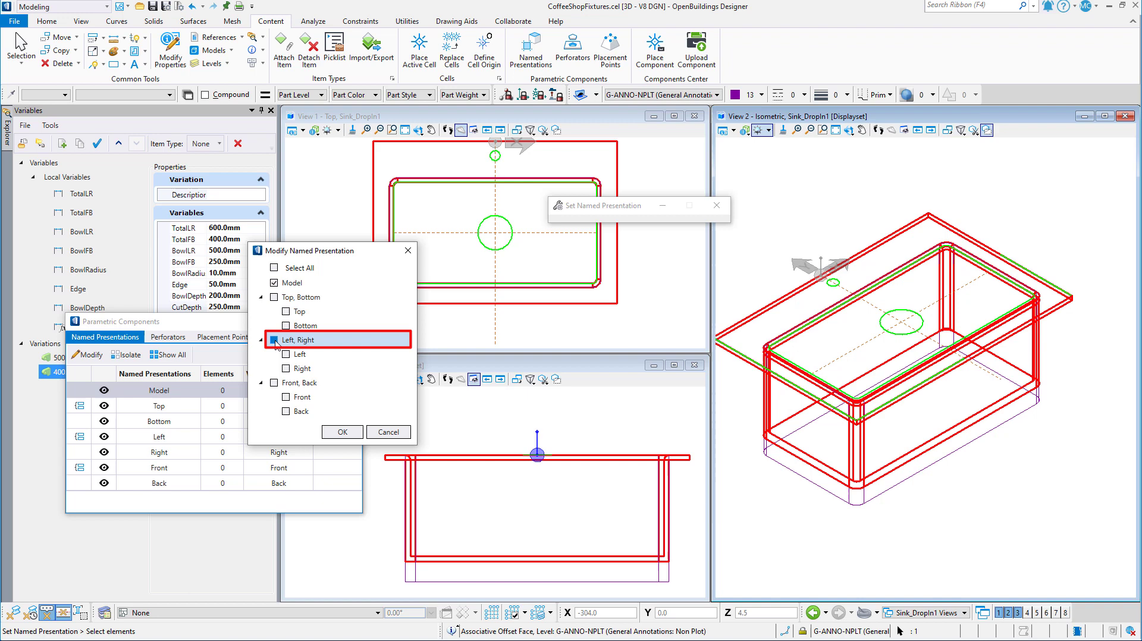
left_click(274, 384)
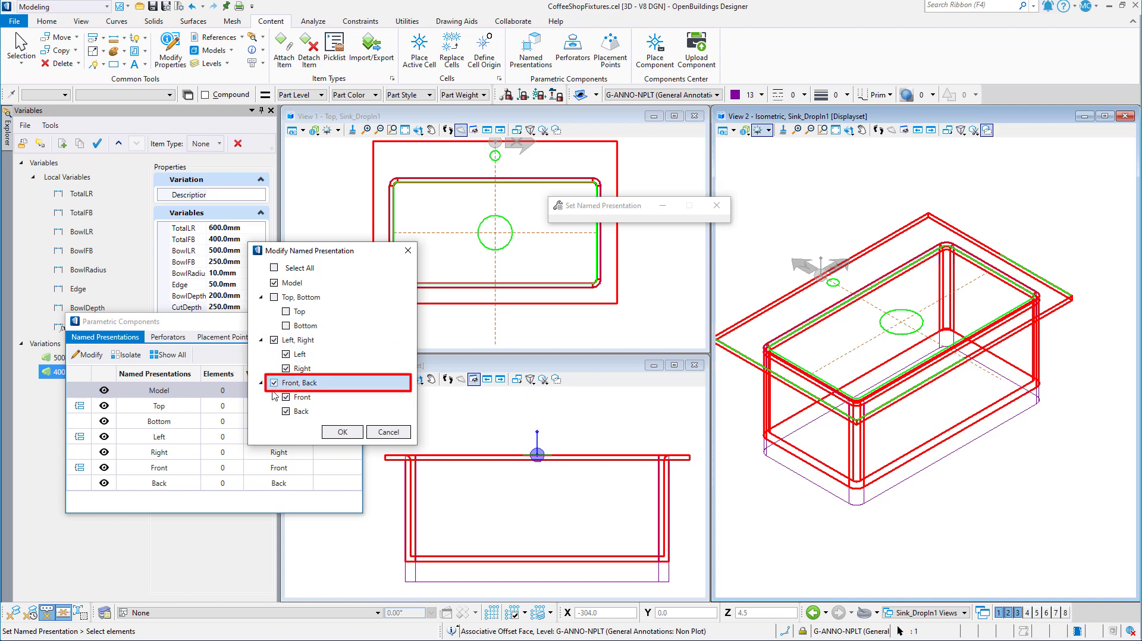
left_click(343, 433)
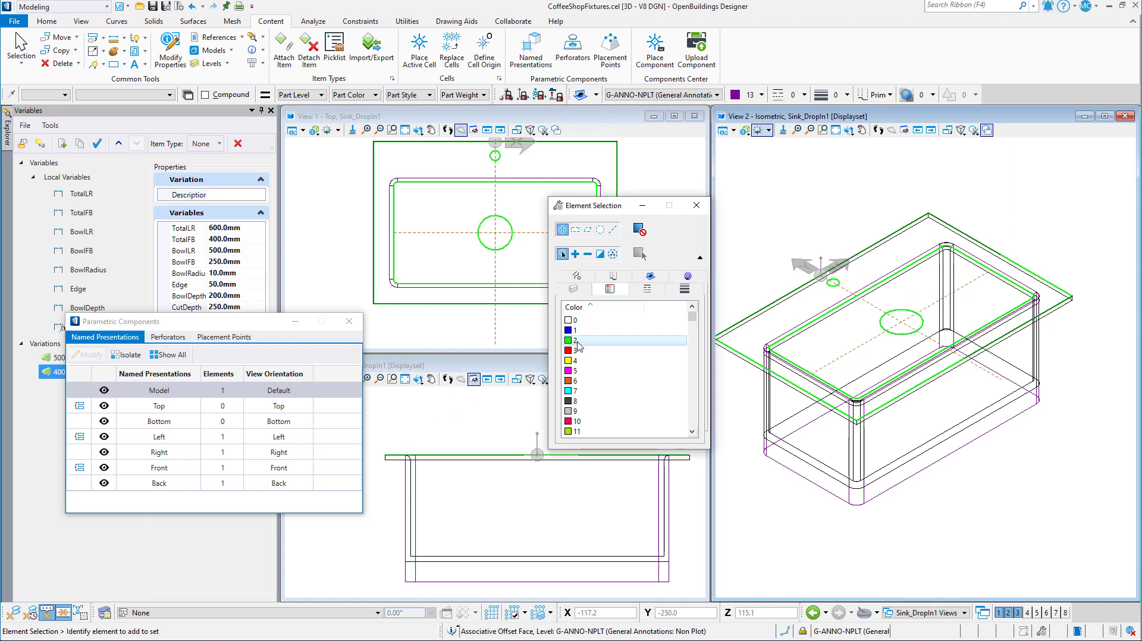
Select the green countertop outlines and circles by colour and assign them to Top and Bottom
left_click(578, 342)
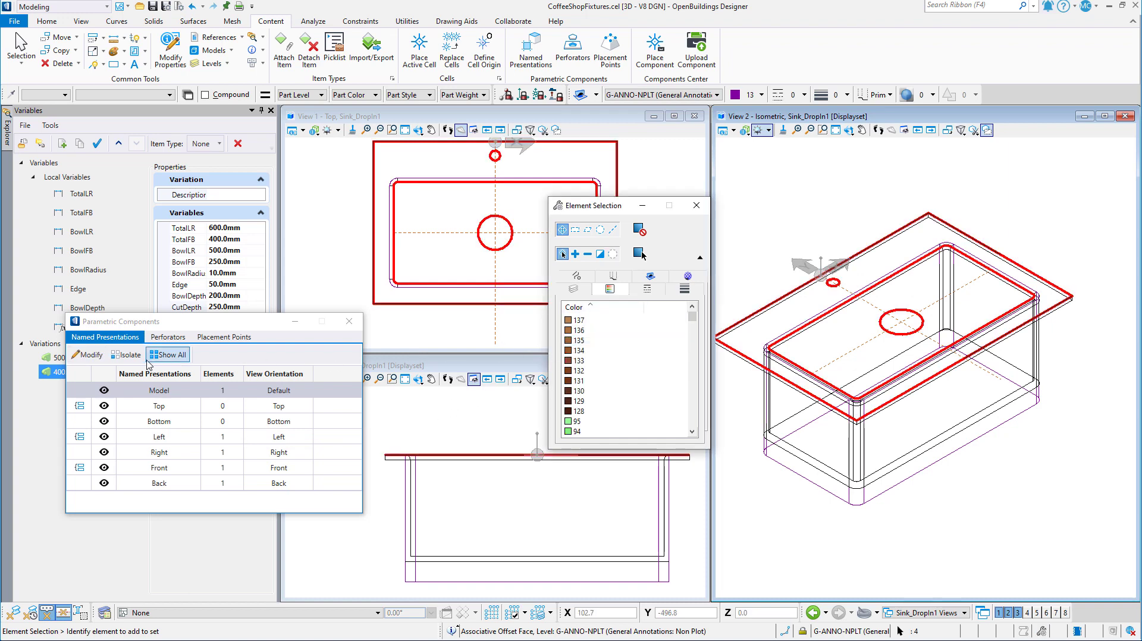
left_click(97, 359)
left_click(97, 357)
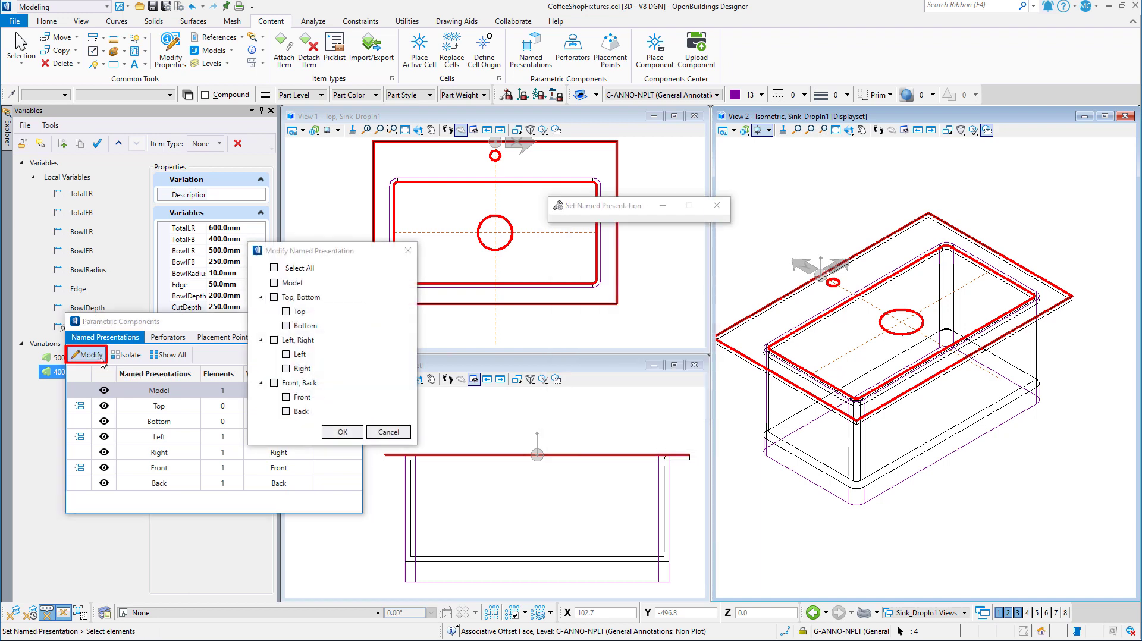
left_click(274, 297)
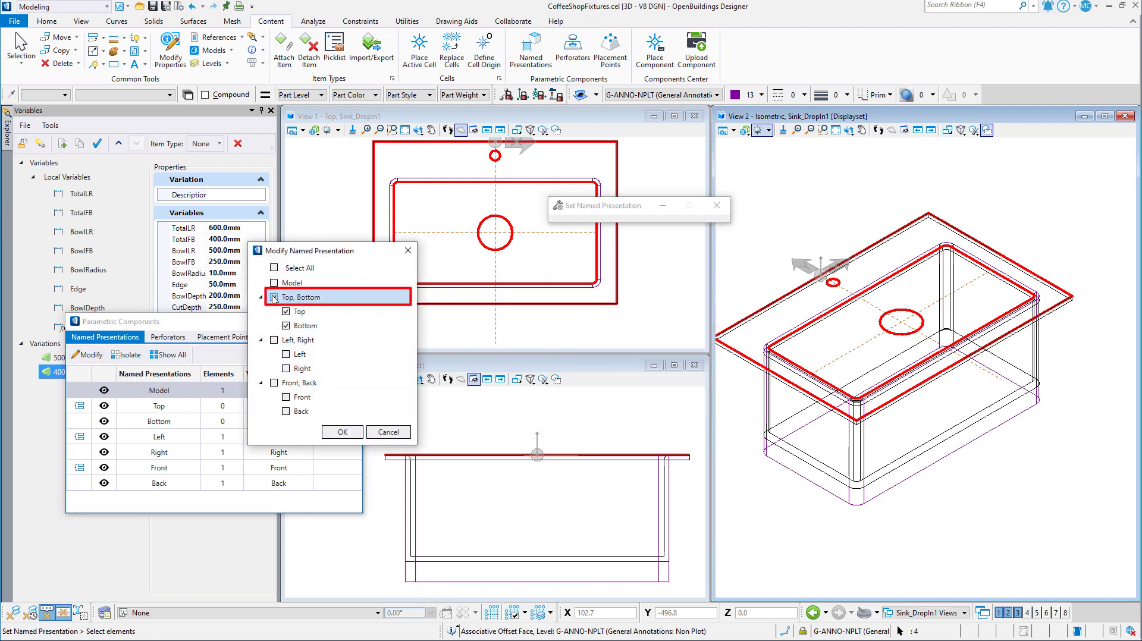
left_click(344, 433)
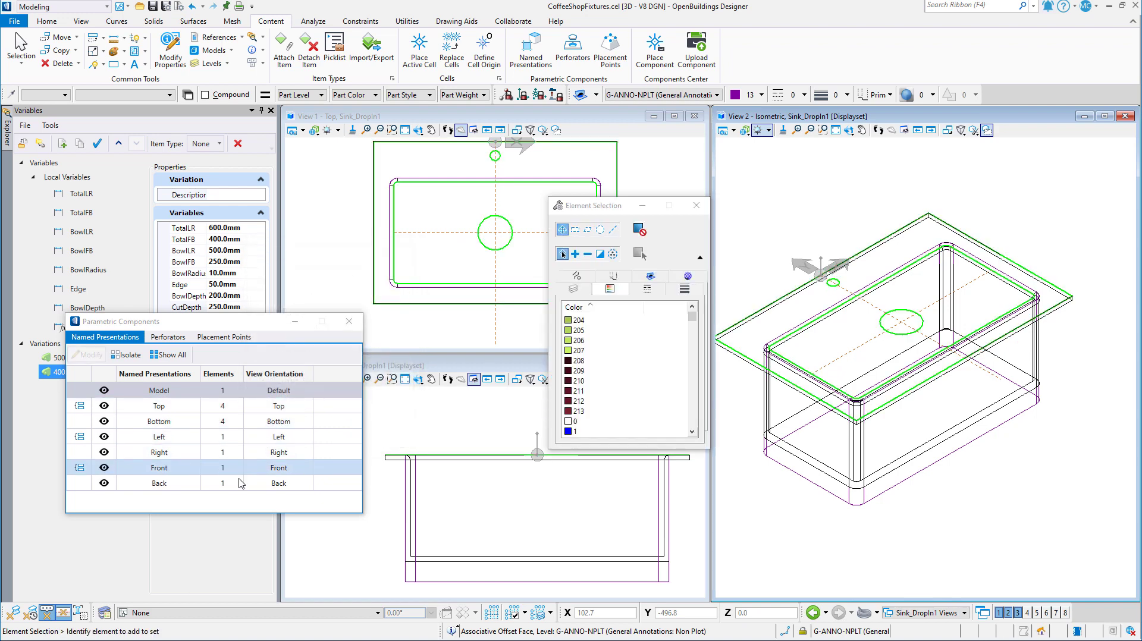
On the Perforators list, add Perforator_1 from the sink bowl solid
left_click(168, 337)
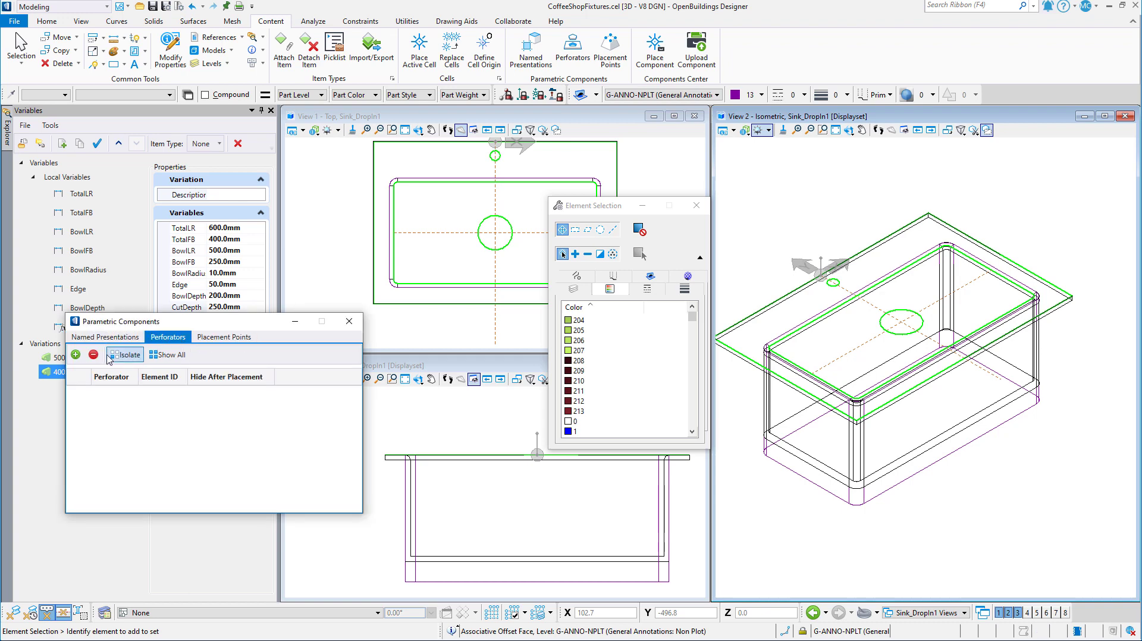
left_click(75, 355)
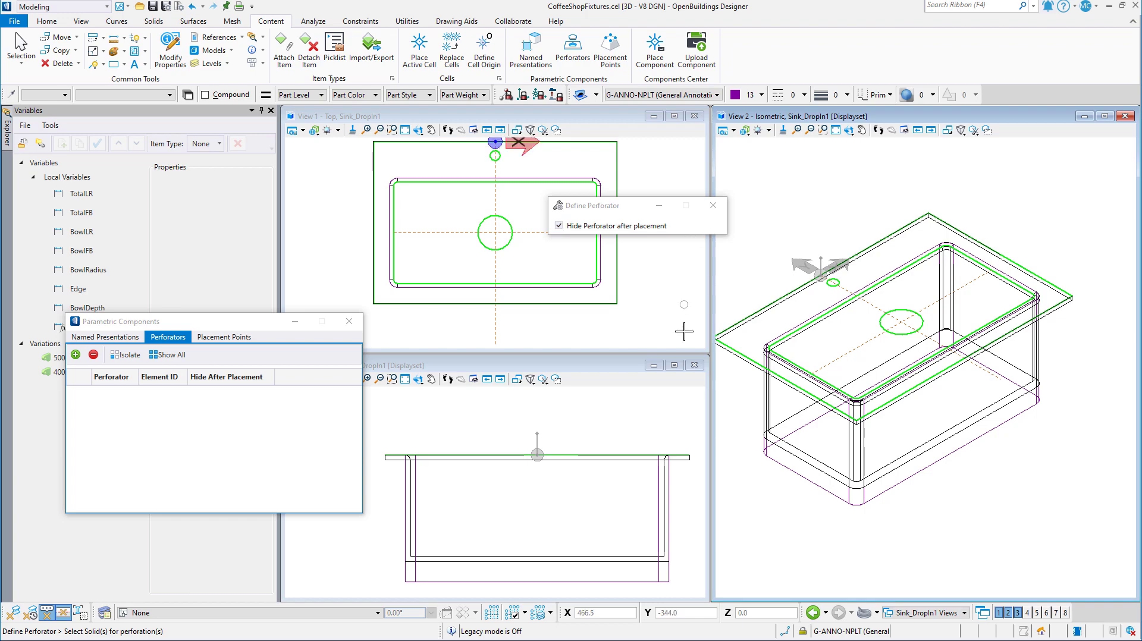
left_click(802, 478)
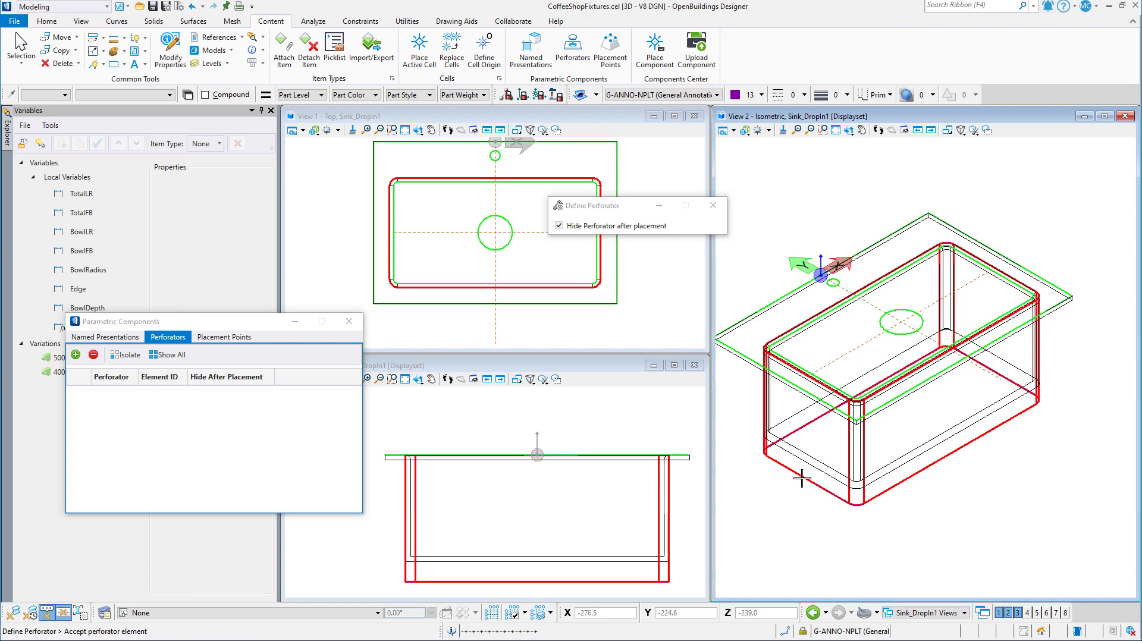
left_click(802, 478)
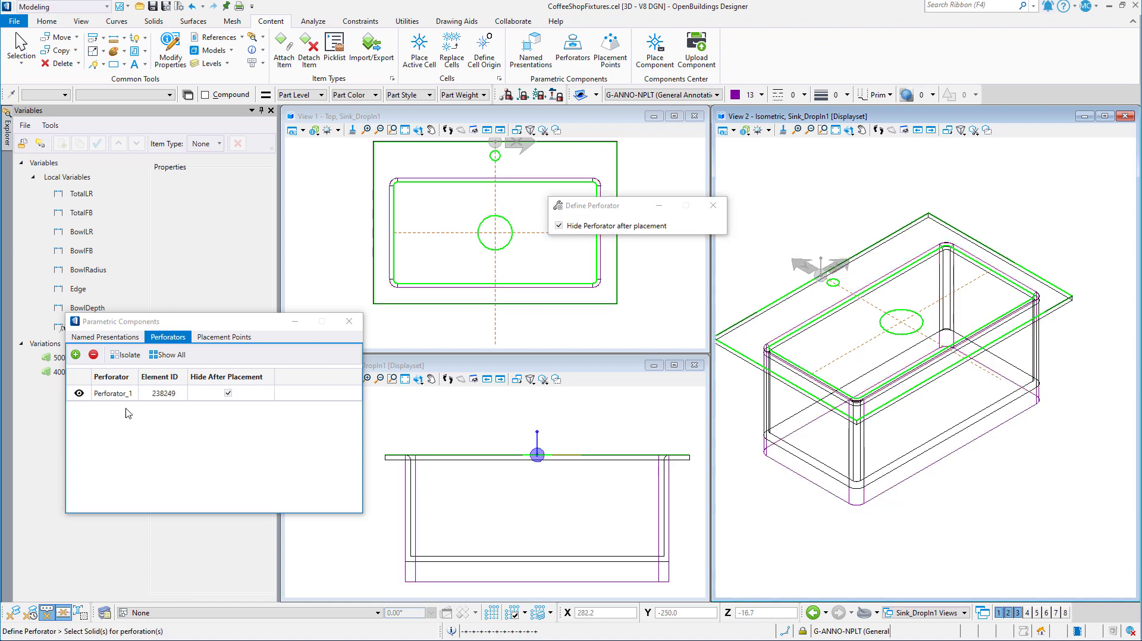
Start a new placement point from the Placement Points list, named PlacementPoint1
left_click(209, 337)
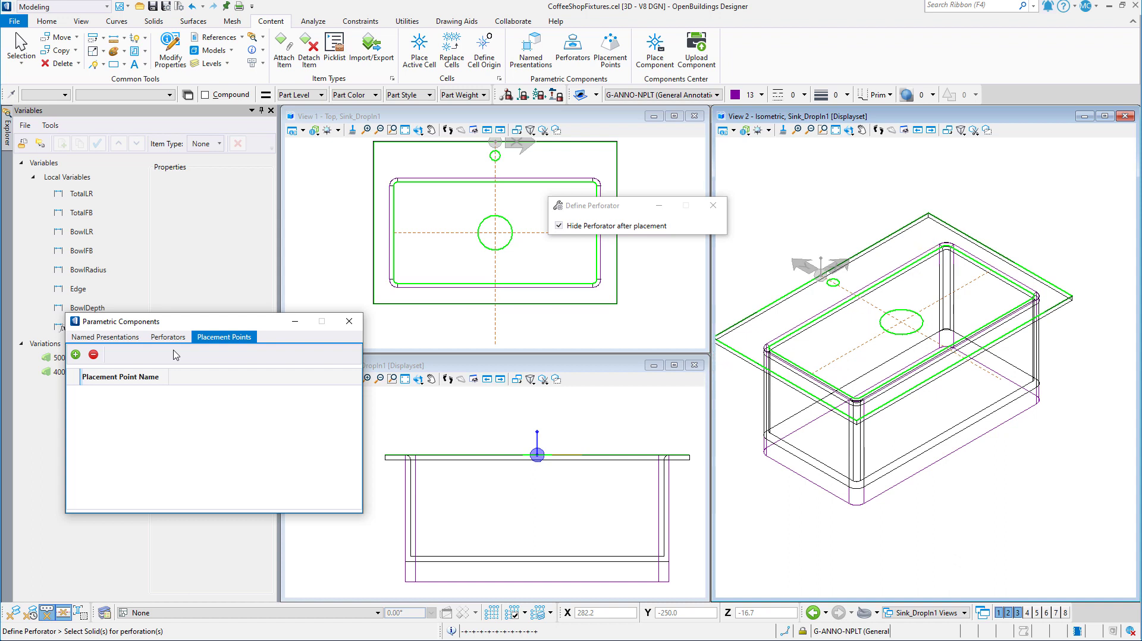
left_click(76, 354)
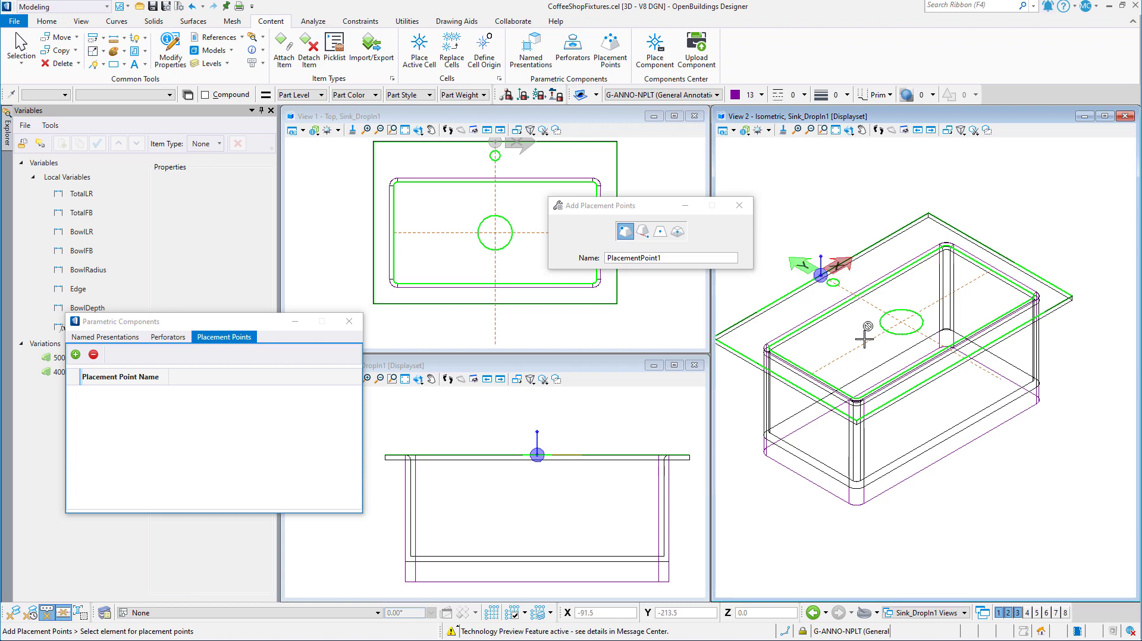
Place PlacementPoint1, 2 and 3 at the countertop's front-left corner, another corner and far corner
scroll(861, 339, "down", 2)
scroll(777, 336, "up", 2)
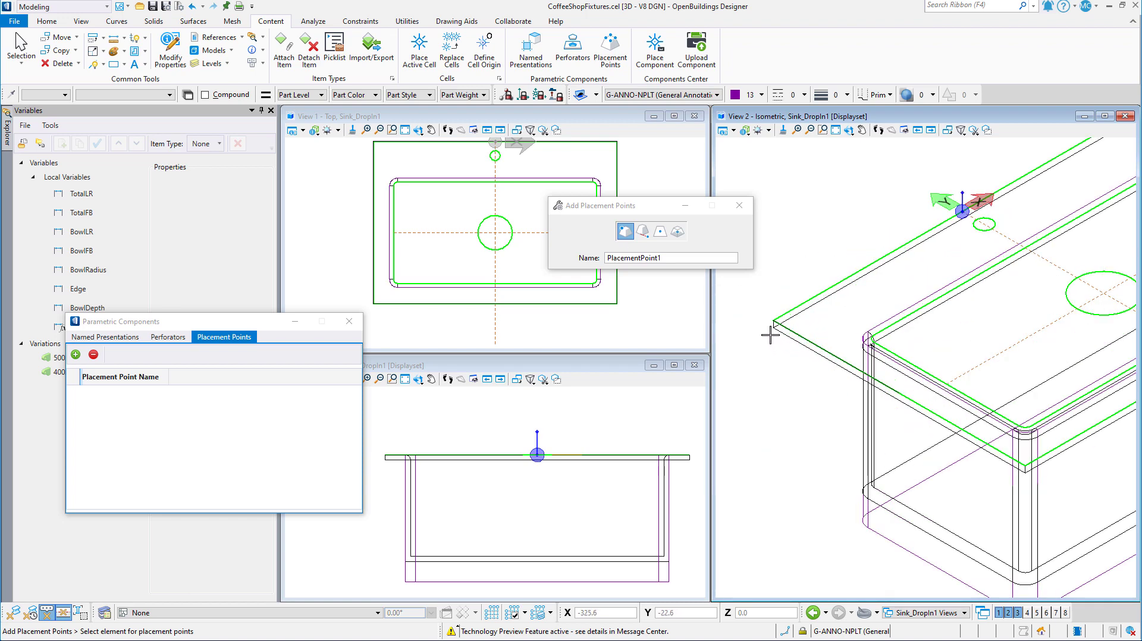
scroll(775, 329, "up", 1)
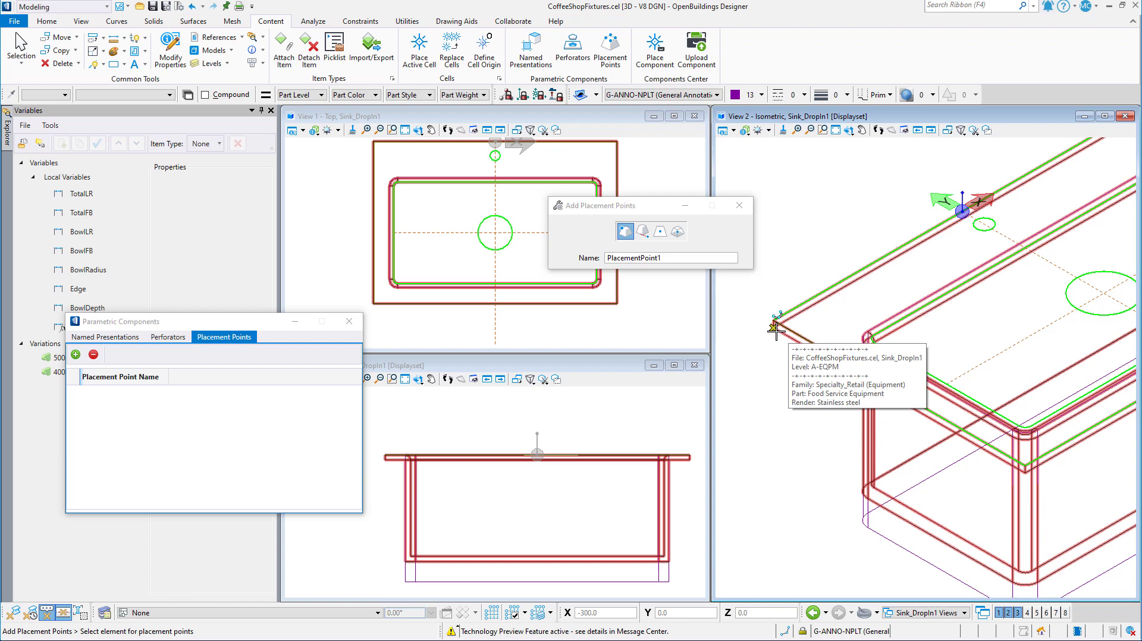
middle_click(775, 330)
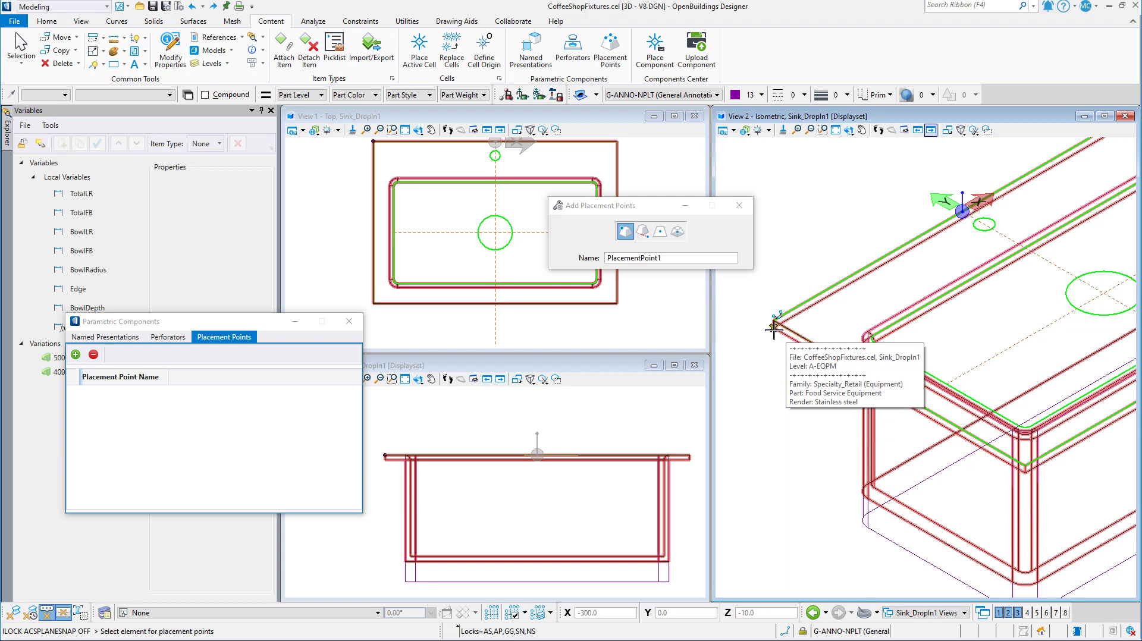
left_click(774, 329)
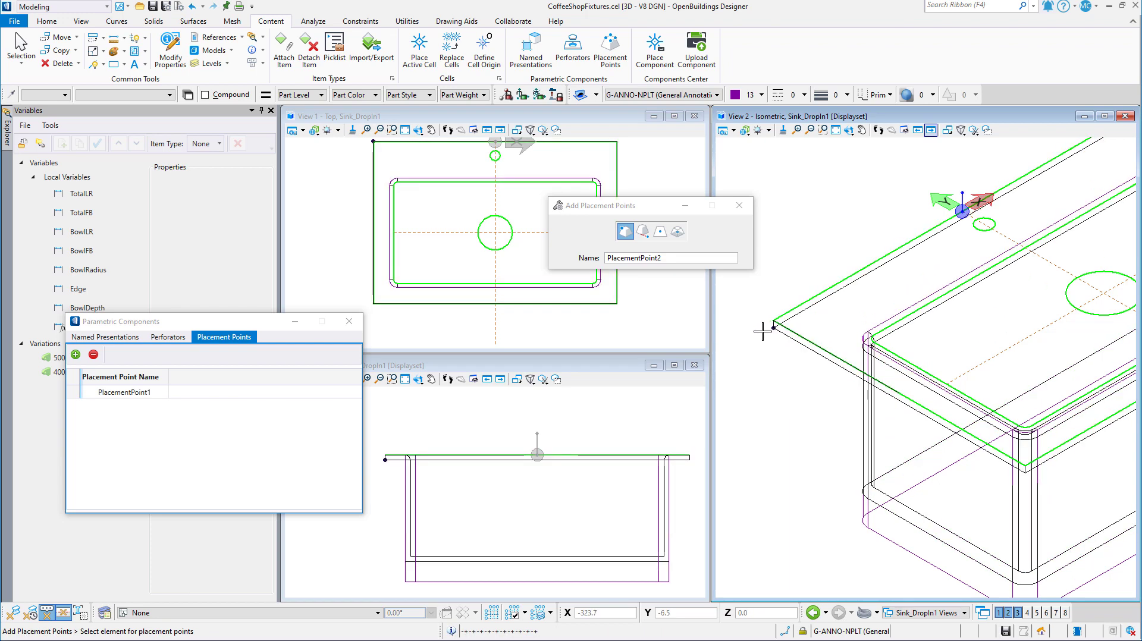
left_click(964, 221)
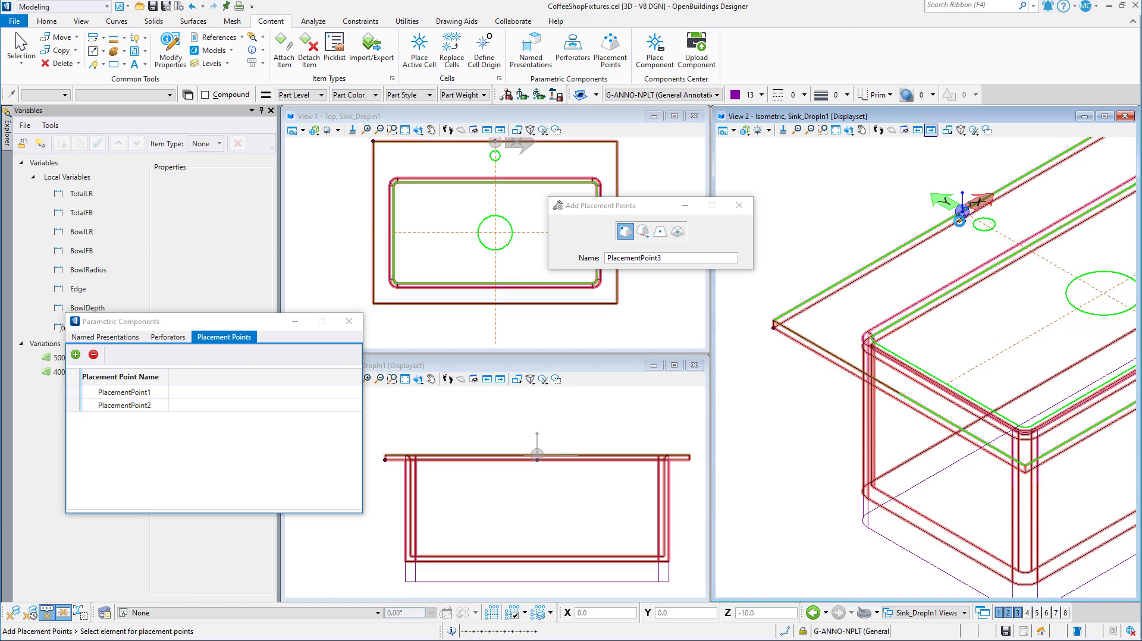
scroll(797, 378, "down", 2)
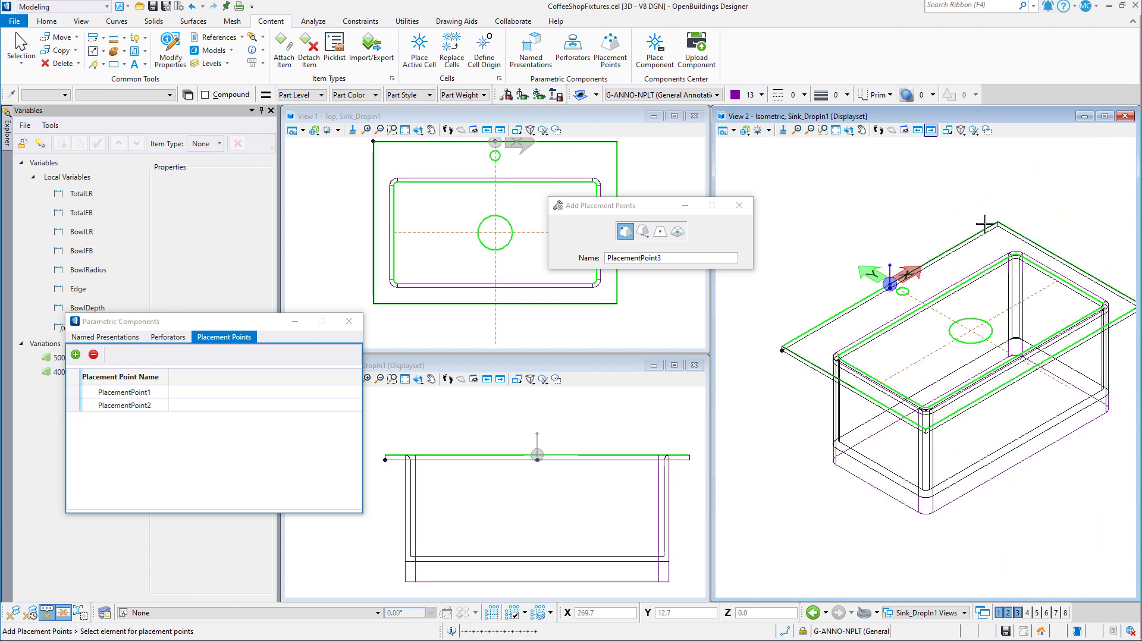
scroll(991, 224, "up", 3)
left_click(1022, 237)
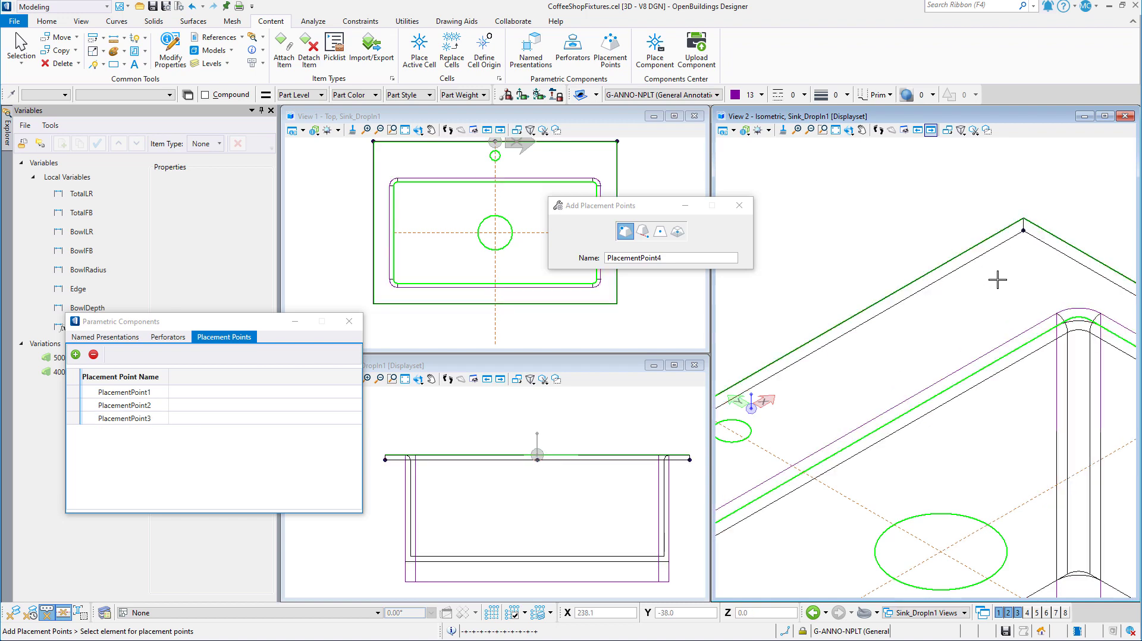
scroll(999, 278, "down", 2)
scroll(998, 278, "down", 2)
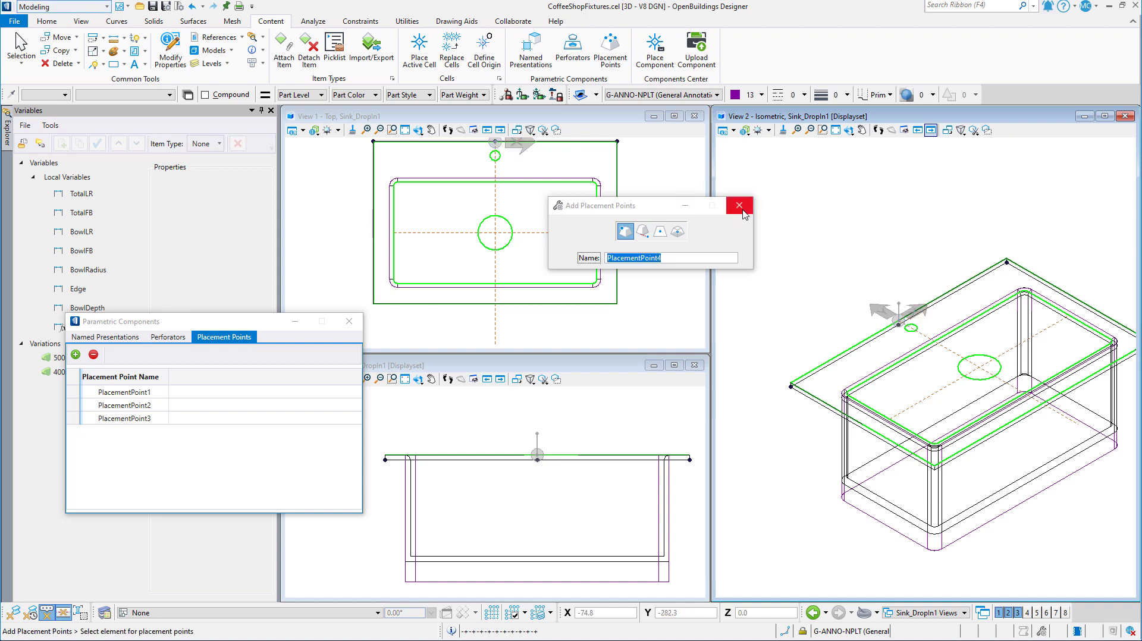
Close the Add Placement Points dialog, keeping PlacementPoint1 through PlacementPoint3
left_click(736, 208)
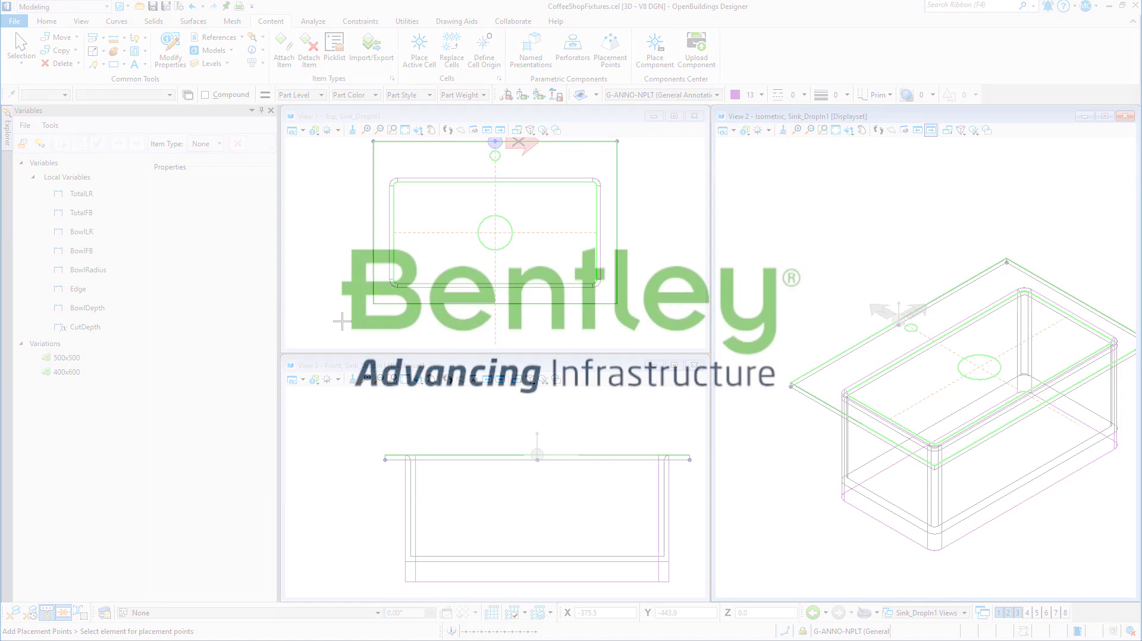